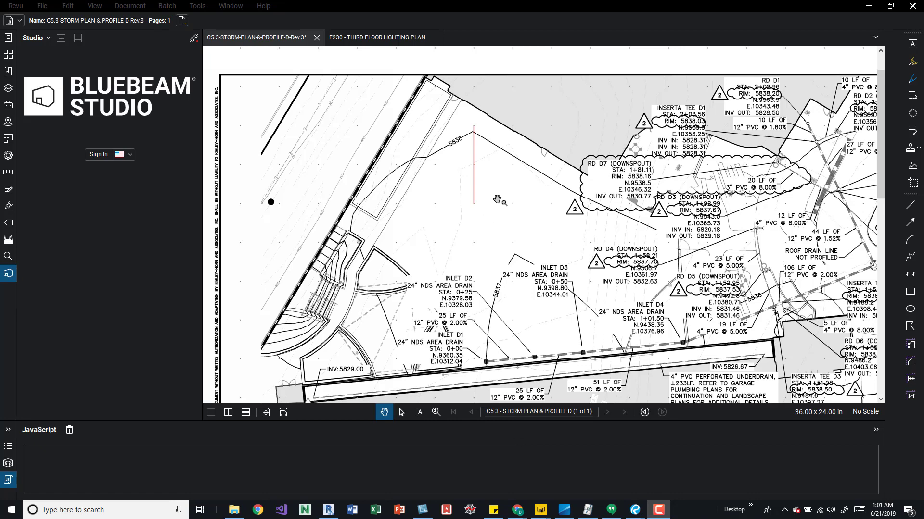
Zoom in and out around the red vertical line on the C5.3 storm plan
{"action": "scroll", "coordinate": [500, 206], "scroll_direction": "up", "scroll_amount": 2}
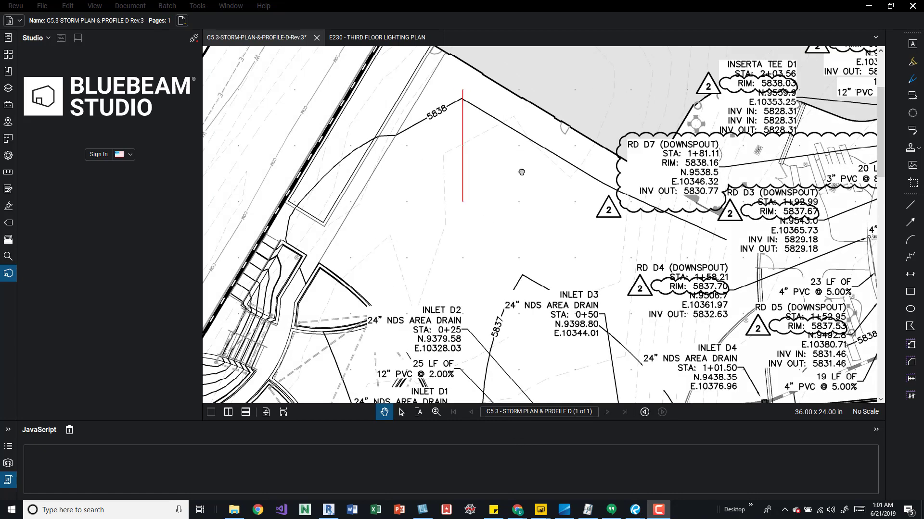
{"action": "scroll", "coordinate": [548, 210], "scroll_direction": "down", "scroll_amount": 3}
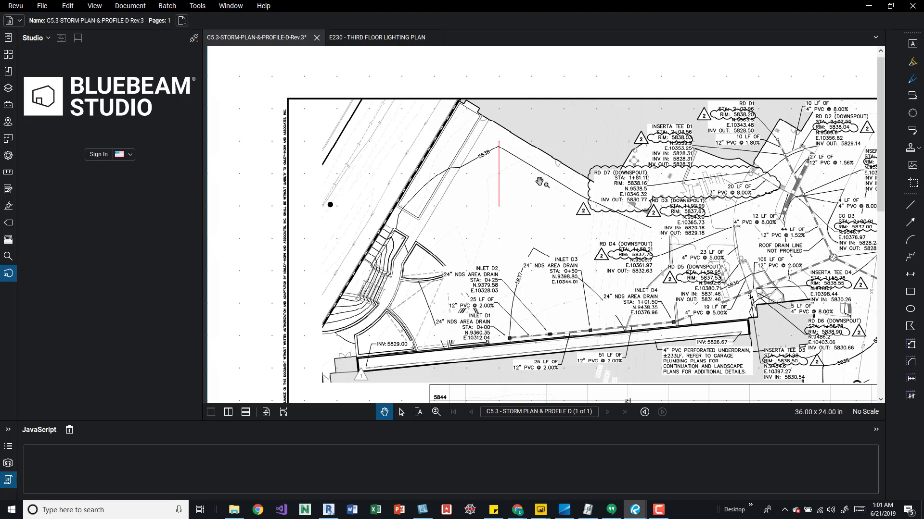
{"action": "scroll", "coordinate": [533, 197], "scroll_direction": "up", "scroll_amount": 2}
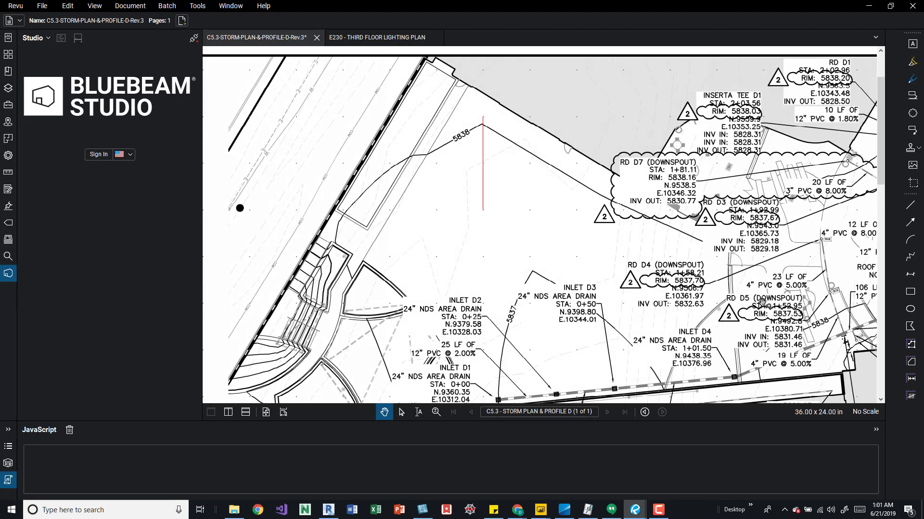
Draw a diagonal red line below and right of the vertical red line, then deselect it
{"action": "left_click", "coordinate": [913, 206]}
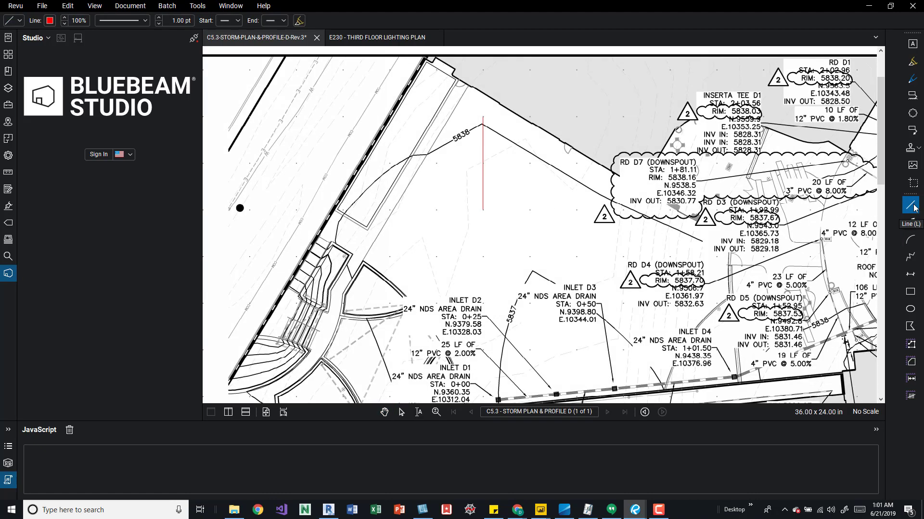
{"action": "left_click", "coordinate": [530, 210]}
{"action": "left_click", "coordinate": [585, 253]}
{"action": "left_click", "coordinate": [483, 257]}
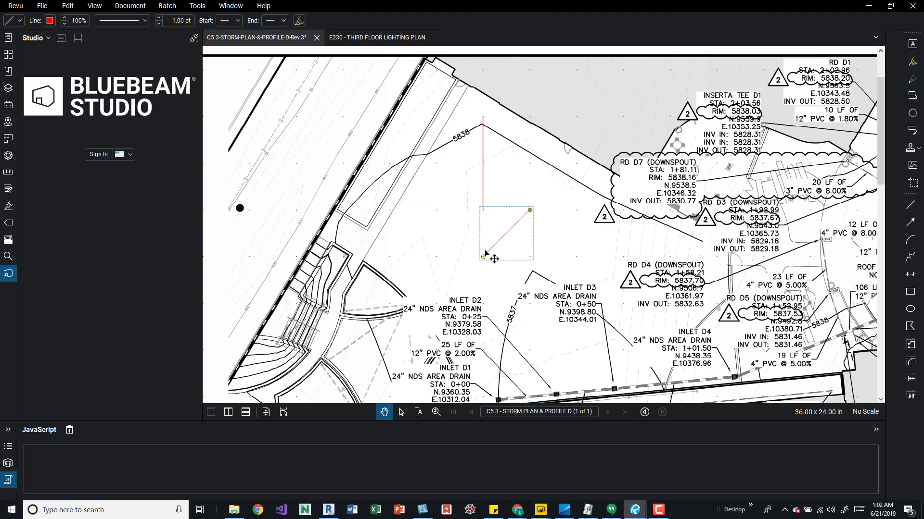
{"action": "key", "text": "Escape"}
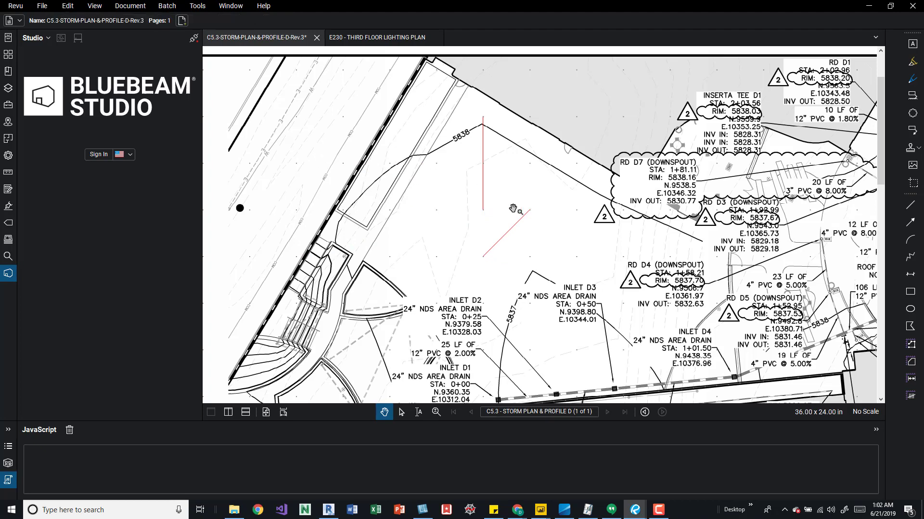
{"action": "left_click", "coordinate": [94, 6]}
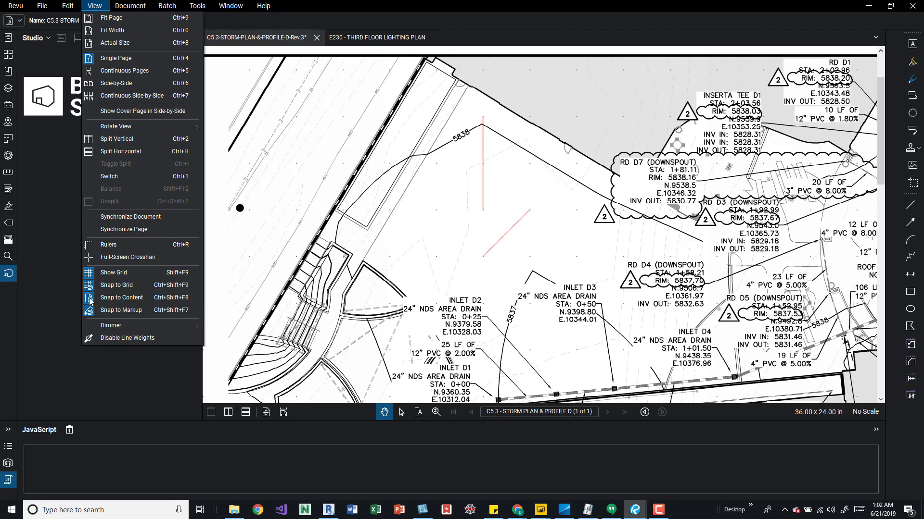
{"action": "left_click", "coordinate": [529, 182]}
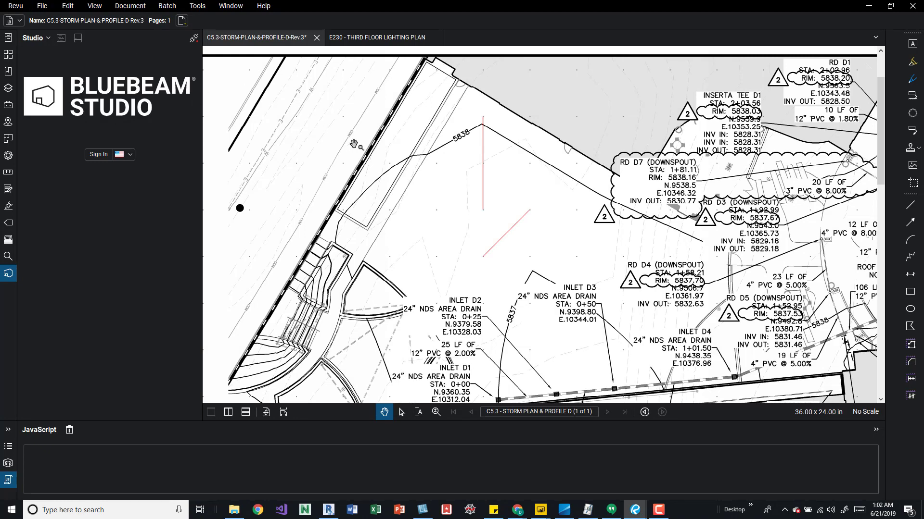
Open the Grid & Snap preferences and check the Units dropdown, keeping inches
{"action": "left_click", "coordinate": [15, 7]}
{"action": "left_click", "coordinate": [34, 31]}
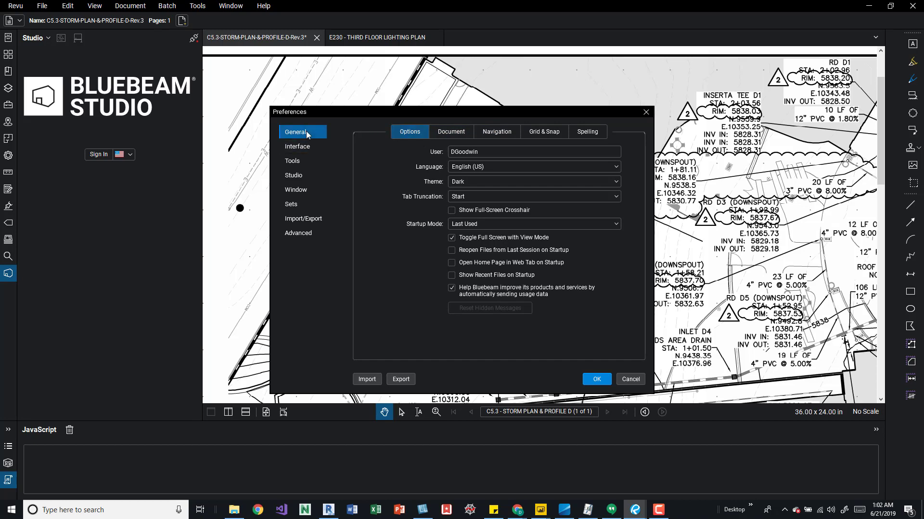
{"action": "left_click", "coordinate": [547, 131]}
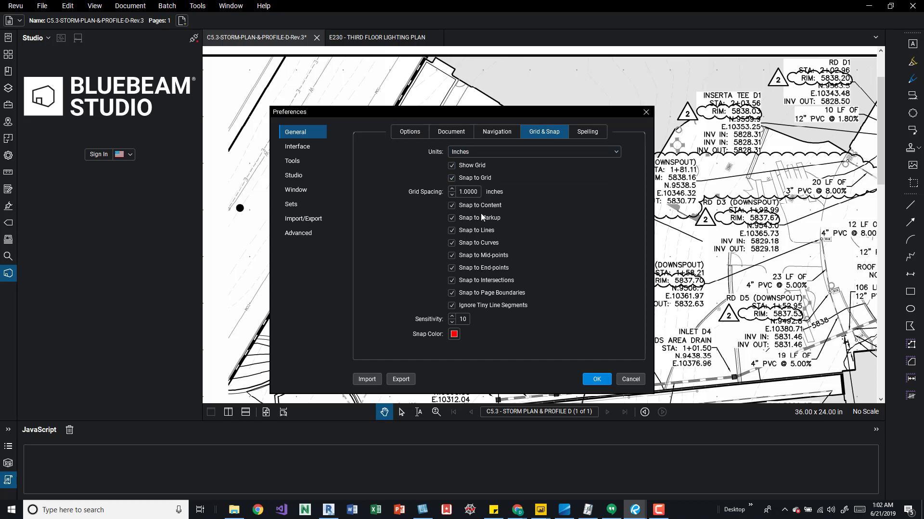
{"action": "left_click", "coordinate": [475, 154]}
{"action": "left_click", "coordinate": [464, 166]}
Keep Snap to Content and Snap to Markup checked and set the snap colour to red
{"action": "left_click", "coordinate": [453, 217]}
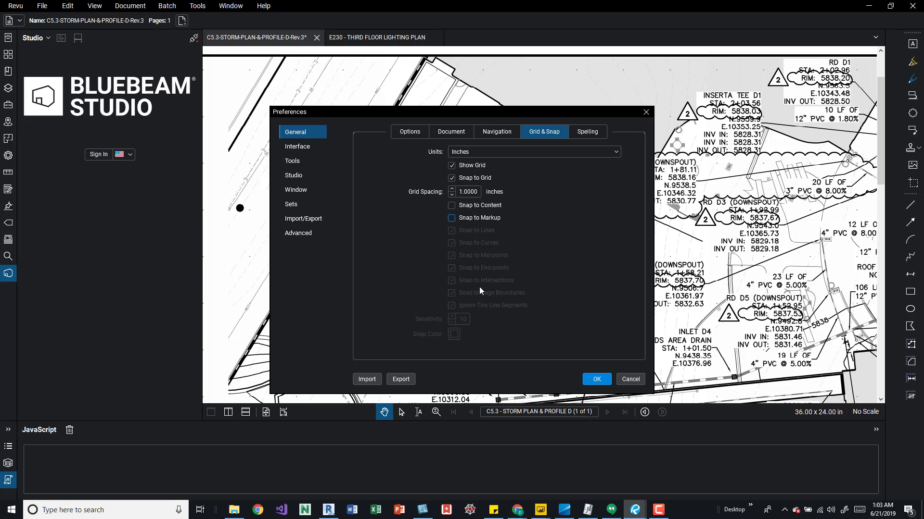
{"action": "left_click", "coordinate": [451, 206]}
{"action": "left_click", "coordinate": [452, 218]}
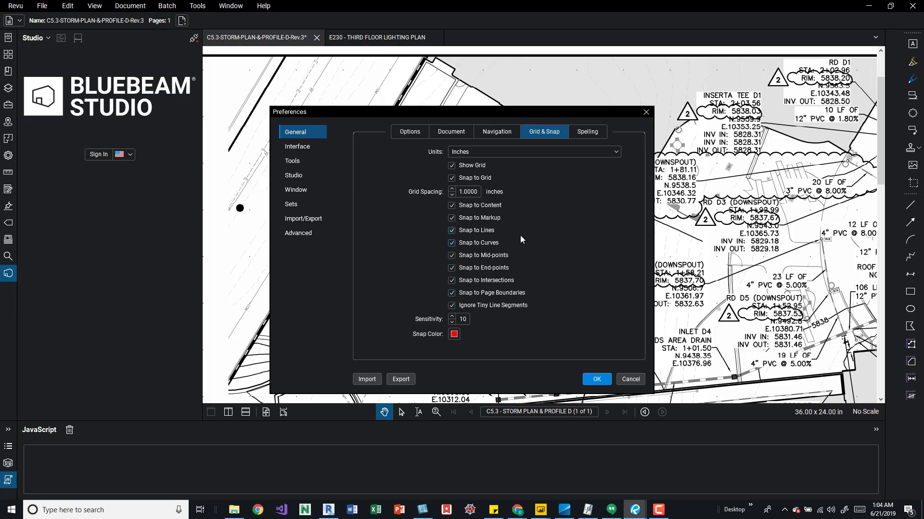
{"action": "left_click", "coordinate": [454, 334]}
{"action": "left_click", "coordinate": [457, 395]}
{"action": "left_click", "coordinate": [454, 334]}
{"action": "left_click", "coordinate": [456, 357]}
Set the grid spacing to 0.25 inches
{"action": "left_click", "coordinate": [463, 191]}
{"action": "double_click", "coordinate": [463, 191]}
{"action": "type", "text": ".25"}
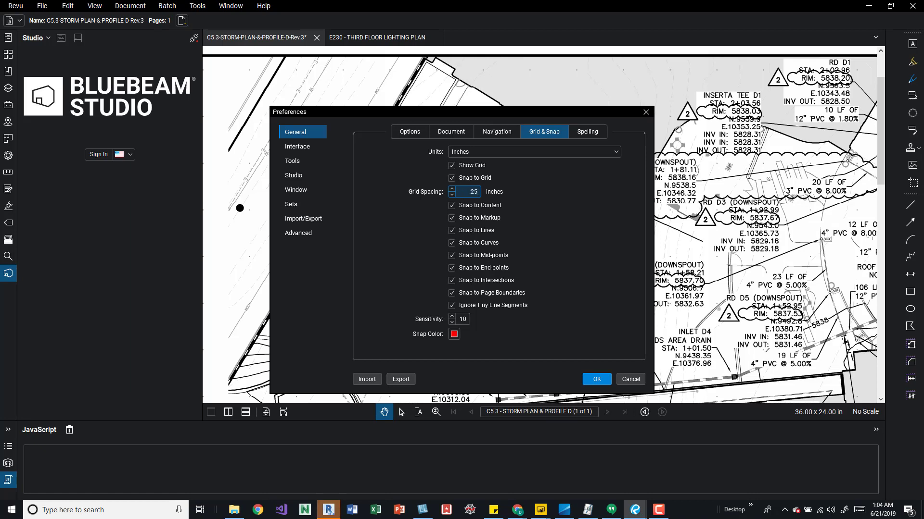
{"action": "key", "text": "Tab"}
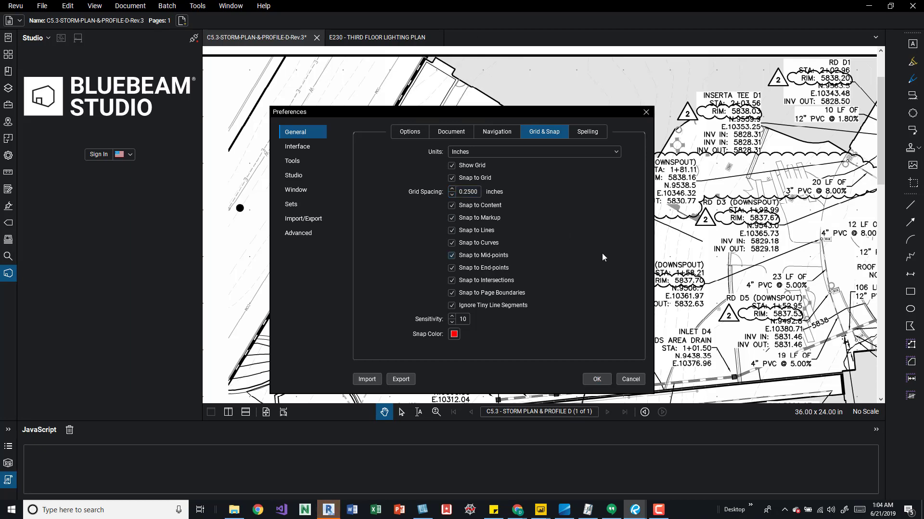
Apply and close the Grid & Snap preferences, then zoom around the red lines
{"action": "left_click", "coordinate": [596, 379]}
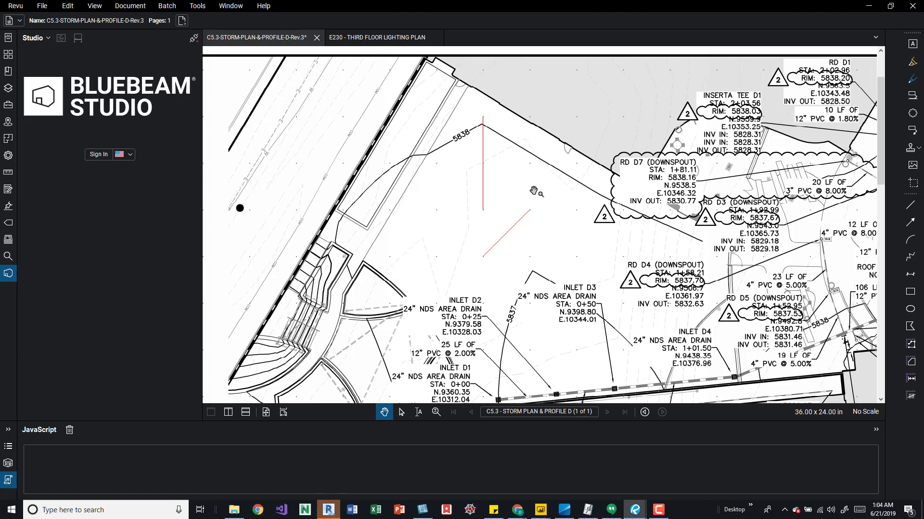
{"action": "scroll", "coordinate": [519, 173], "scroll_direction": "up", "scroll_amount": 3}
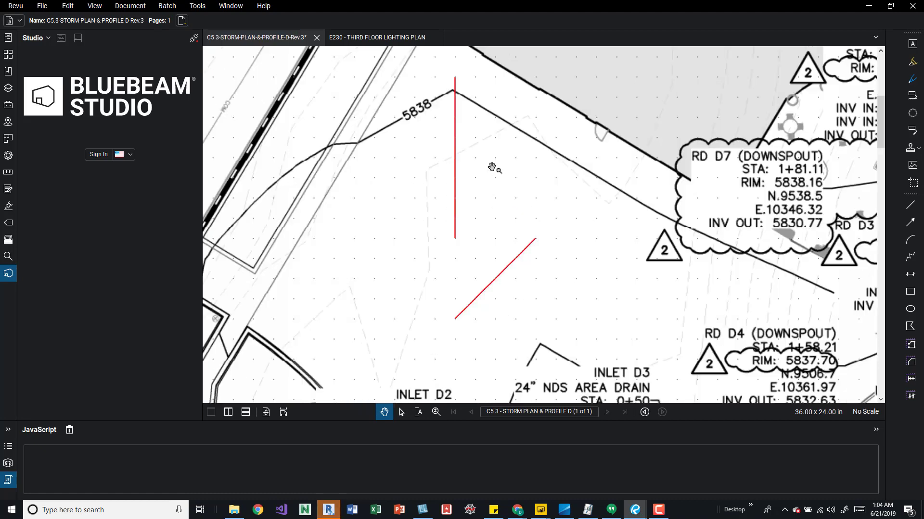
{"action": "scroll", "coordinate": [492, 167], "scroll_direction": "up", "scroll_amount": 1}
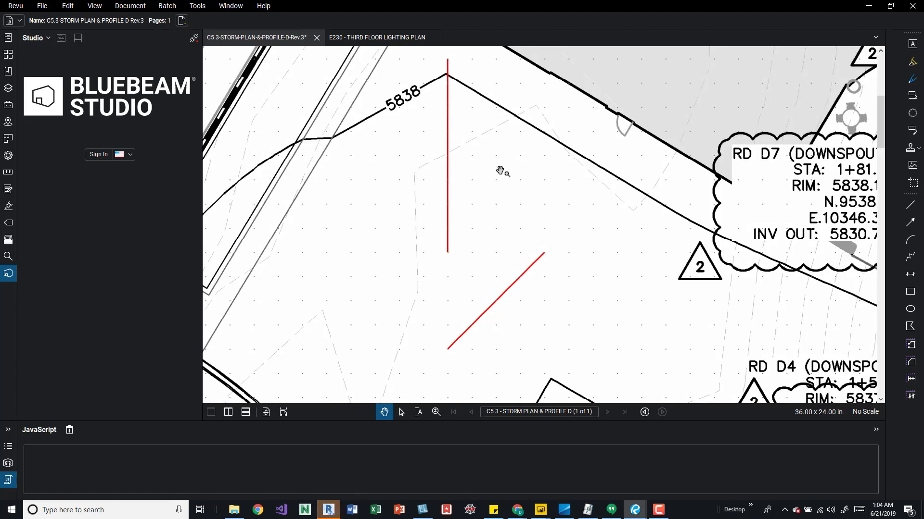
{"action": "scroll", "coordinate": [522, 240], "scroll_direction": "down", "scroll_amount": 4}
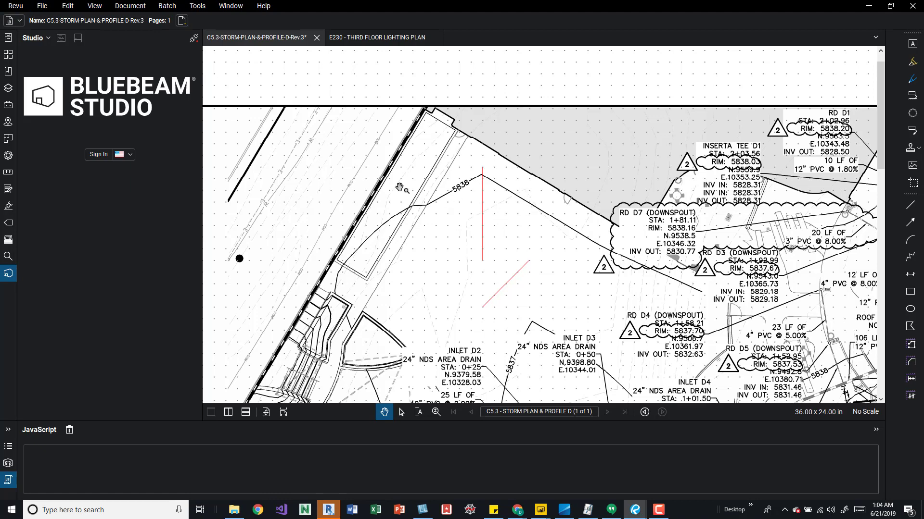
Turn off Snap to Grid and Show Grid in the View menu
{"action": "left_click", "coordinate": [95, 6]}
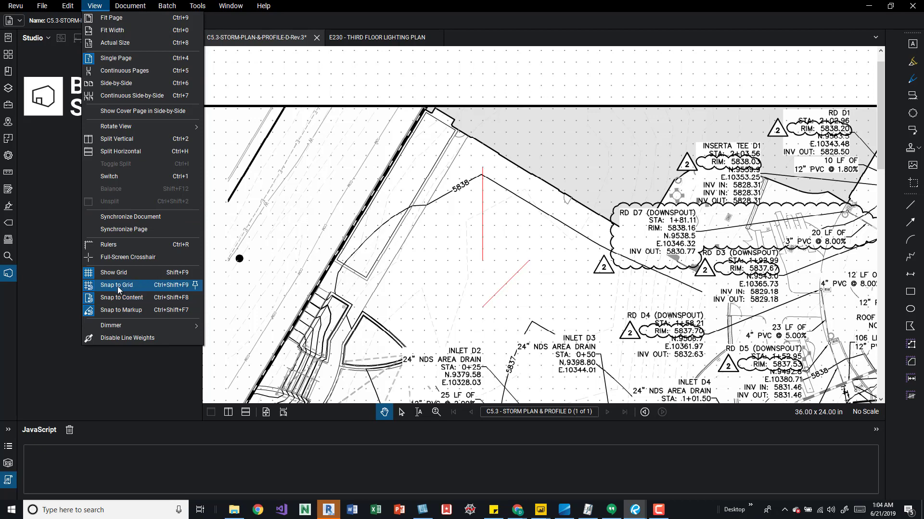
{"action": "left_click", "coordinate": [117, 288]}
{"action": "left_click", "coordinate": [95, 6]}
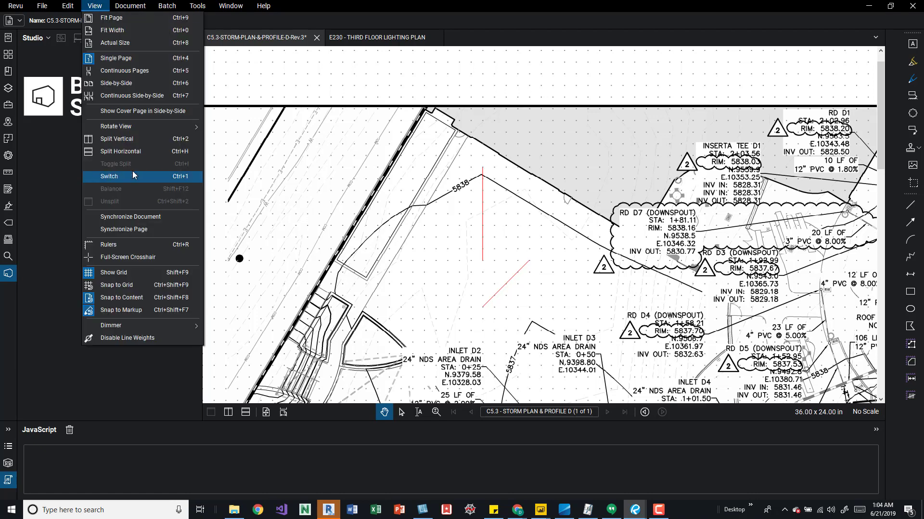
{"action": "left_click", "coordinate": [125, 277]}
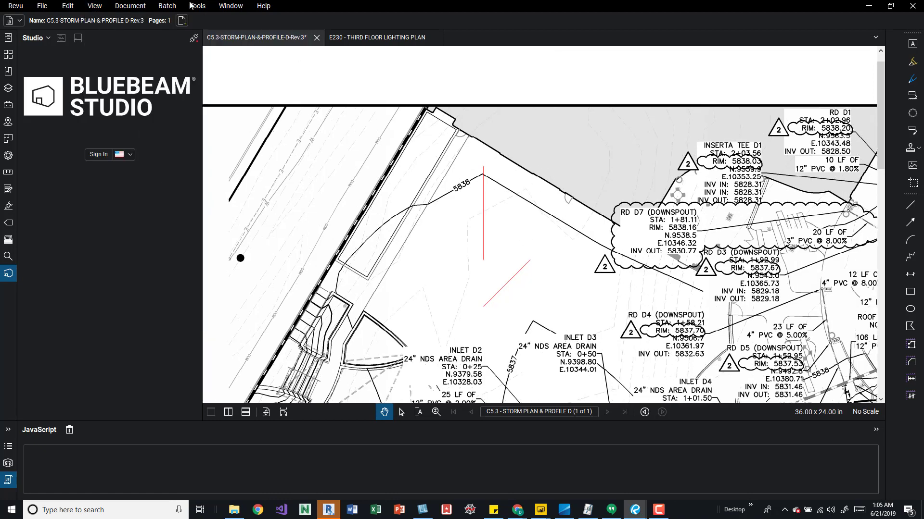
Draw a red line from the diagonal line's midpoint to the vertical line's lower endpoint
{"action": "left_click", "coordinate": [910, 204]}
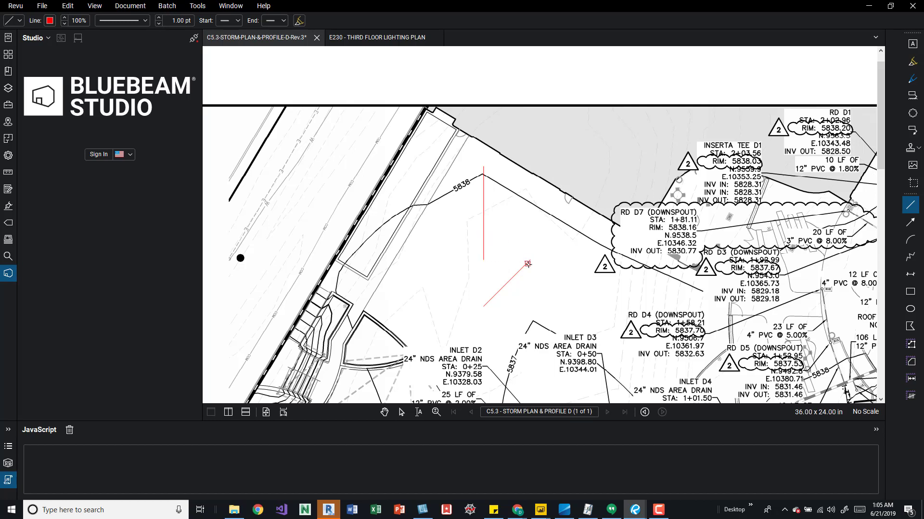
{"action": "left_click", "coordinate": [507, 283]}
{"action": "left_click", "coordinate": [483, 213]}
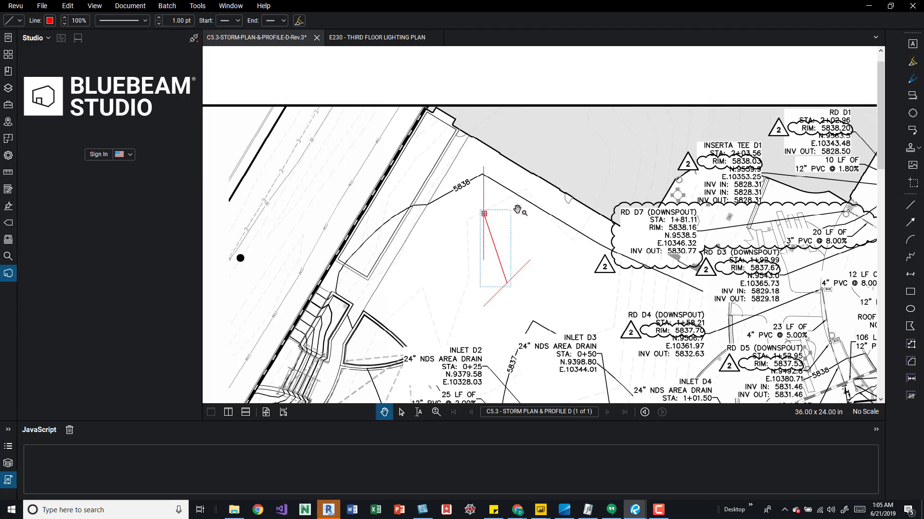
Check the View menu snap options, then exit the Line tool and return to Pan
{"action": "left_click", "coordinate": [910, 204]}
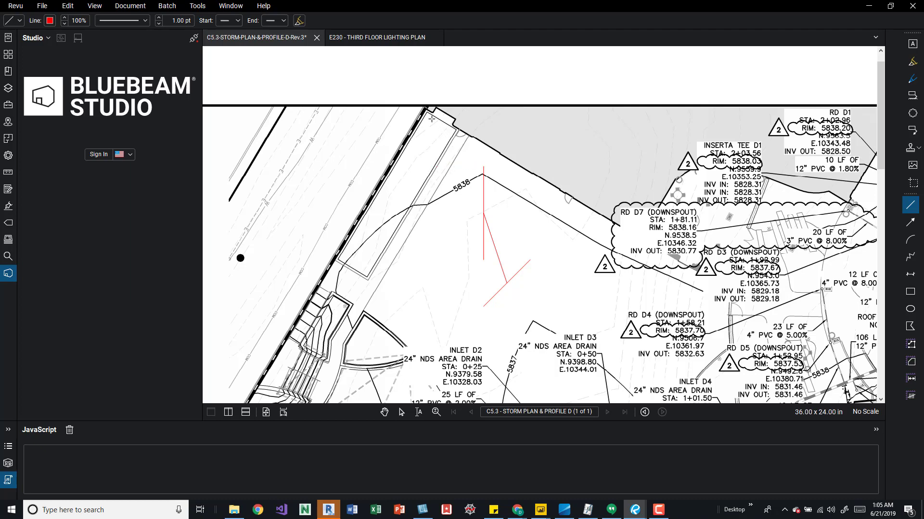
{"action": "scroll", "coordinate": [427, 116], "scroll_direction": "up", "scroll_amount": 3}
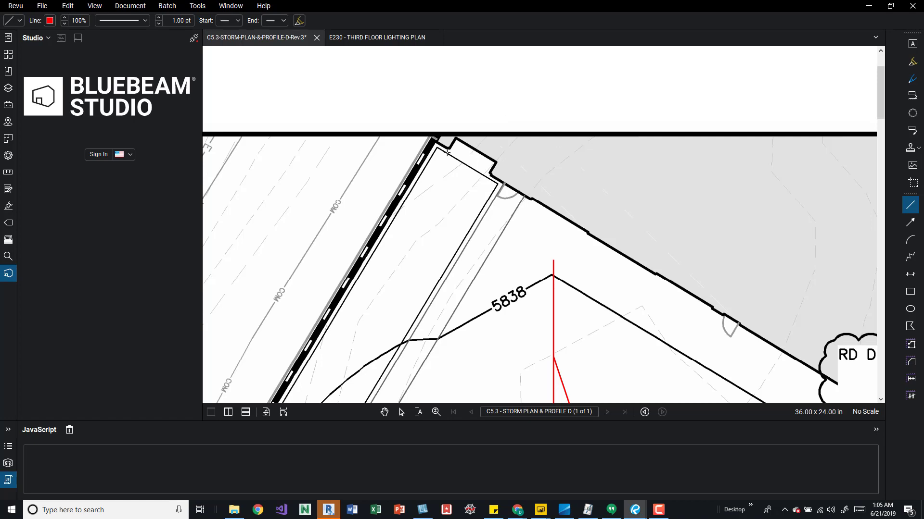
{"action": "scroll", "coordinate": [439, 137], "scroll_direction": "up", "scroll_amount": 3}
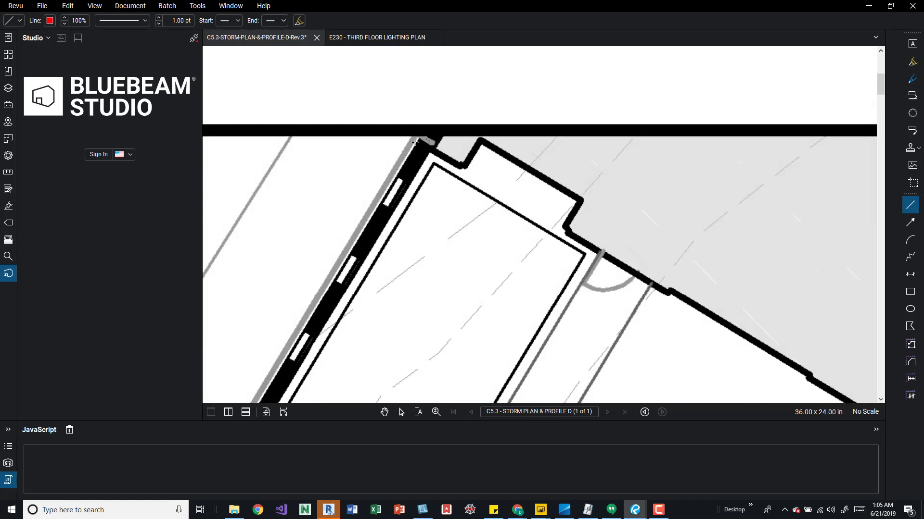
{"action": "scroll", "coordinate": [426, 149], "scroll_direction": "down", "scroll_amount": 1}
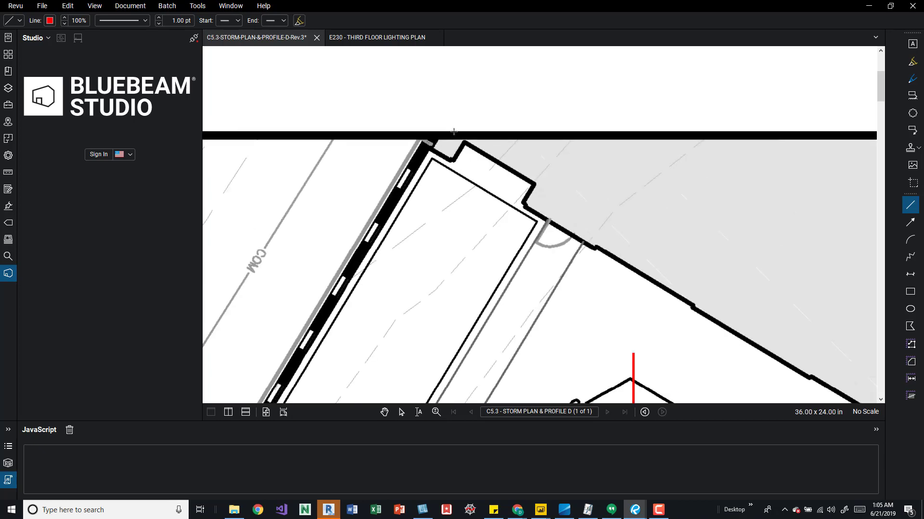
{"action": "left_click", "coordinate": [92, 7]}
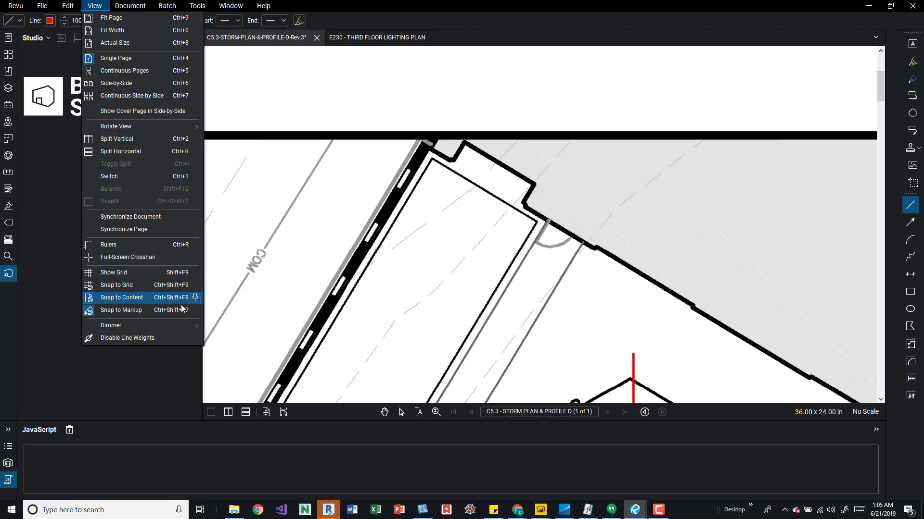
{"action": "left_click", "coordinate": [438, 147]}
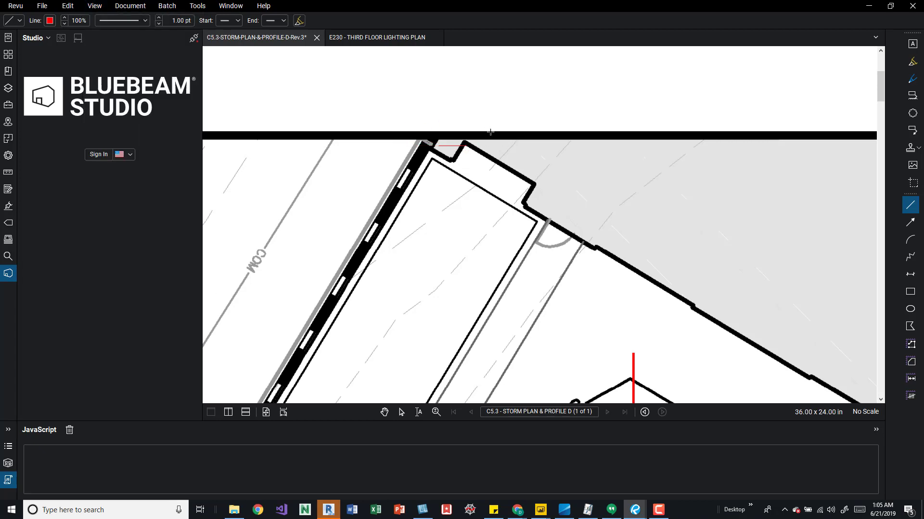
{"action": "key", "text": "Escape"}
{"action": "scroll", "coordinate": [435, 153], "scroll_direction": "down", "scroll_amount": 1}
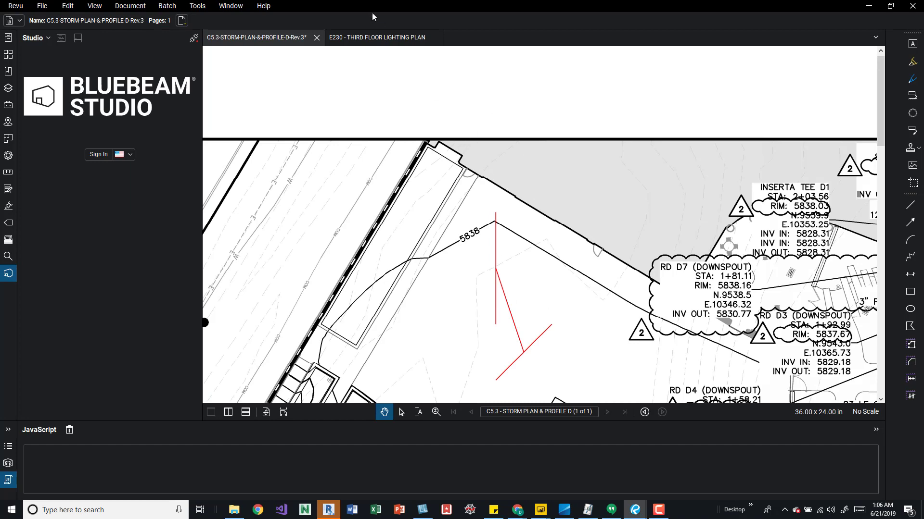
Switch to the E230 Third Floor Lighting Plan, zoom in, and pick the Line tool
{"action": "left_click", "coordinate": [375, 41]}
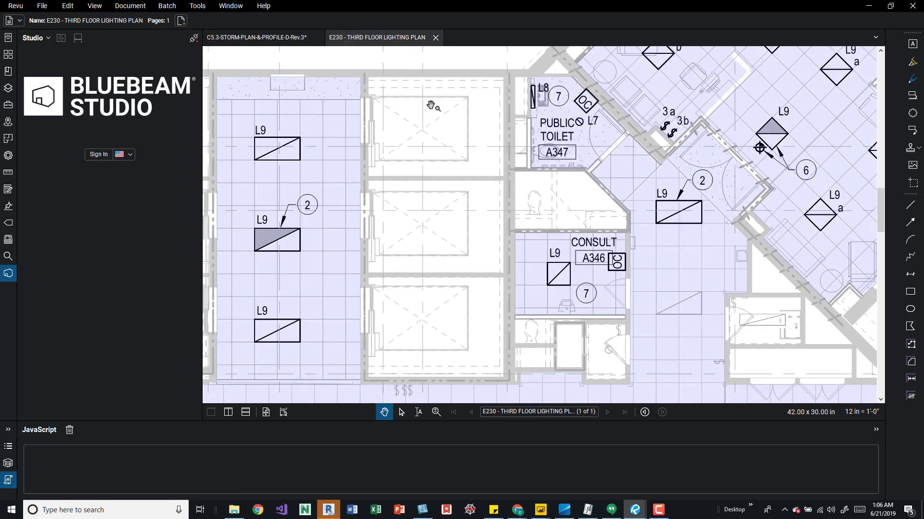
{"action": "scroll", "coordinate": [459, 144], "scroll_direction": "up", "scroll_amount": 3}
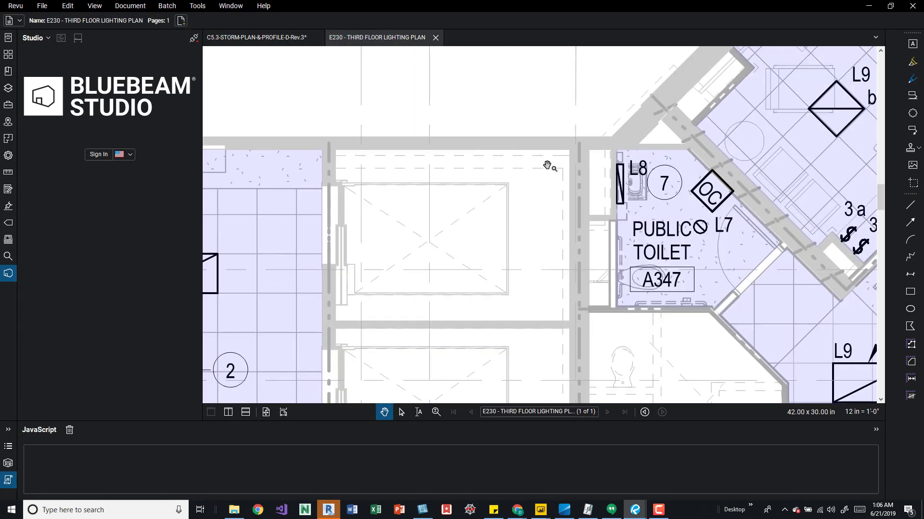
{"action": "left_click", "coordinate": [94, 5]}
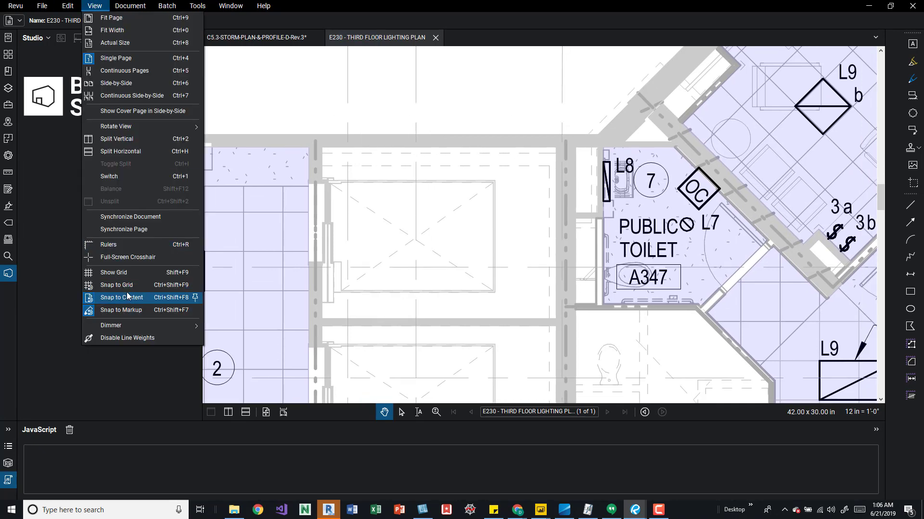
{"action": "left_click", "coordinate": [399, 115]}
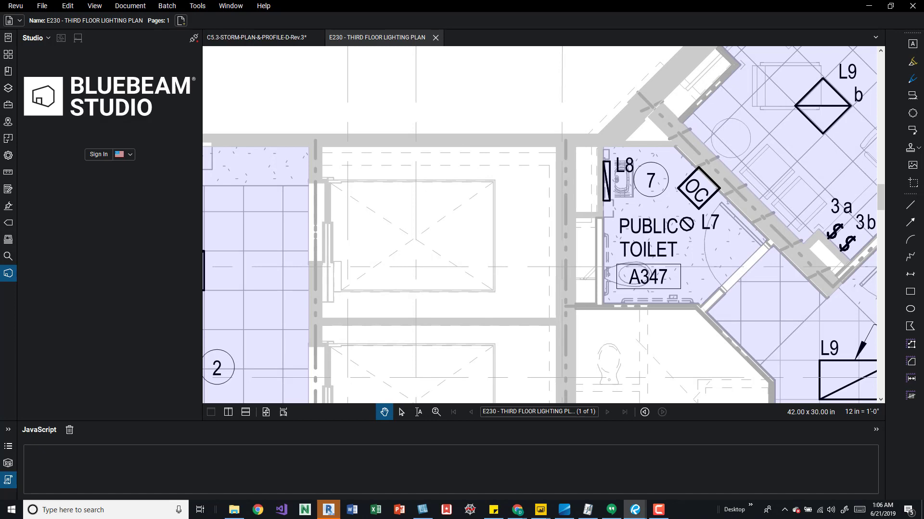
{"action": "left_click", "coordinate": [910, 204]}
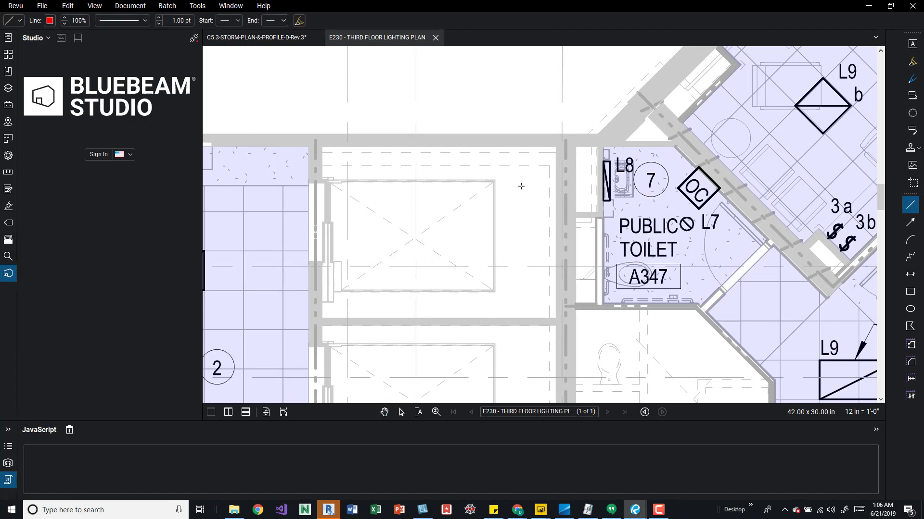
{"action": "scroll", "coordinate": [495, 181], "scroll_direction": "up", "scroll_amount": 3}
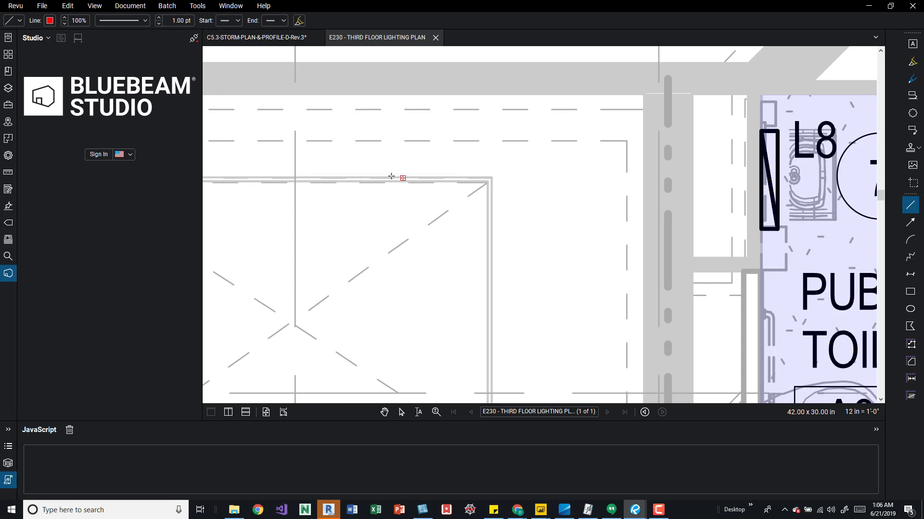
{"action": "mouse_move", "coordinate": [402, 178]}
{"action": "left_mouse_down"}
{"action": "mouse_move", "coordinate": [588, 183]}
{"action": "mouse_move", "coordinate": [547, 181]}
{"action": "left_mouse_up"}
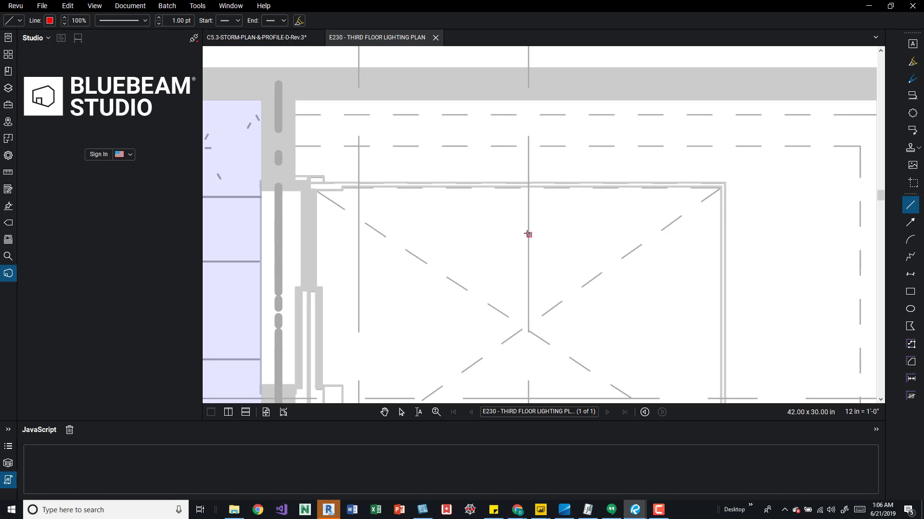
{"action": "scroll", "coordinate": [528, 235], "scroll_direction": "down", "scroll_amount": 6}
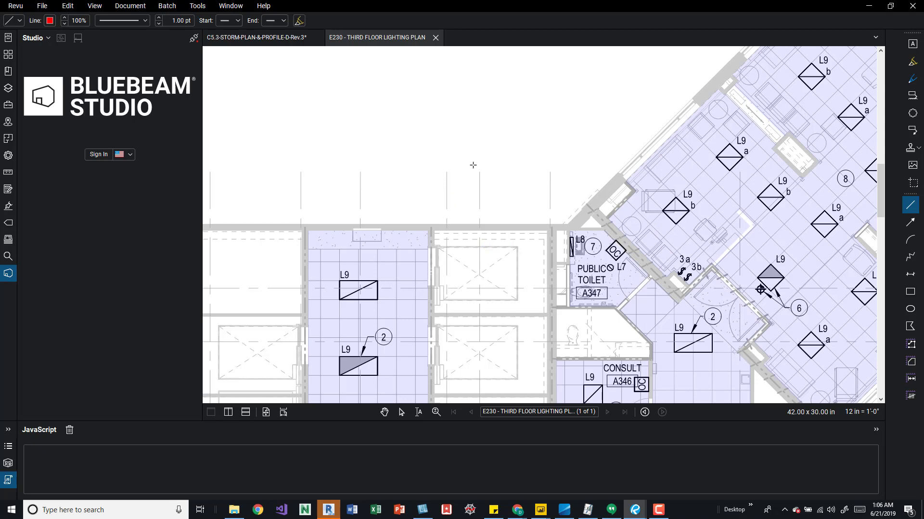
Draw a horizontal red line from the right vertical grid line to the left one
{"action": "left_click_drag", "start_coordinate": [481, 171], "coordinate": [488, 171]}
{"action": "scroll", "coordinate": [504, 173], "scroll_direction": "up", "scroll_amount": 3}
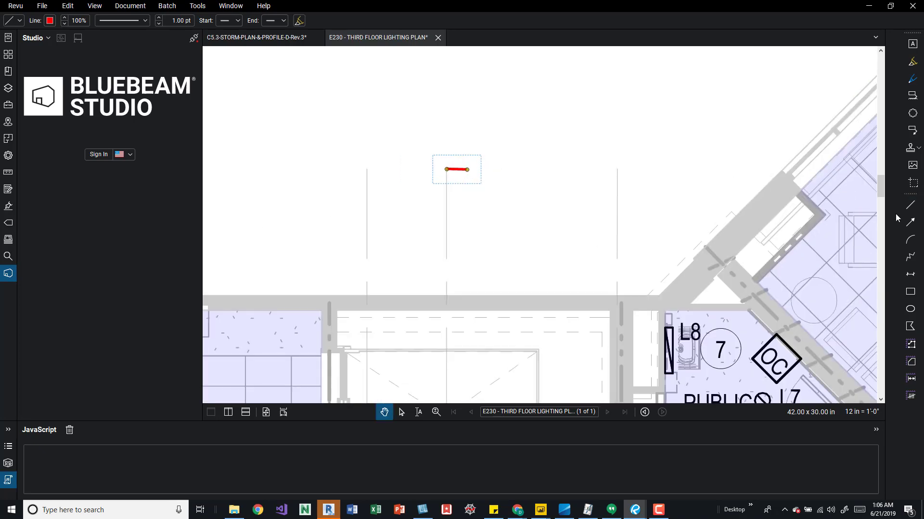
{"action": "left_click", "coordinate": [911, 204]}
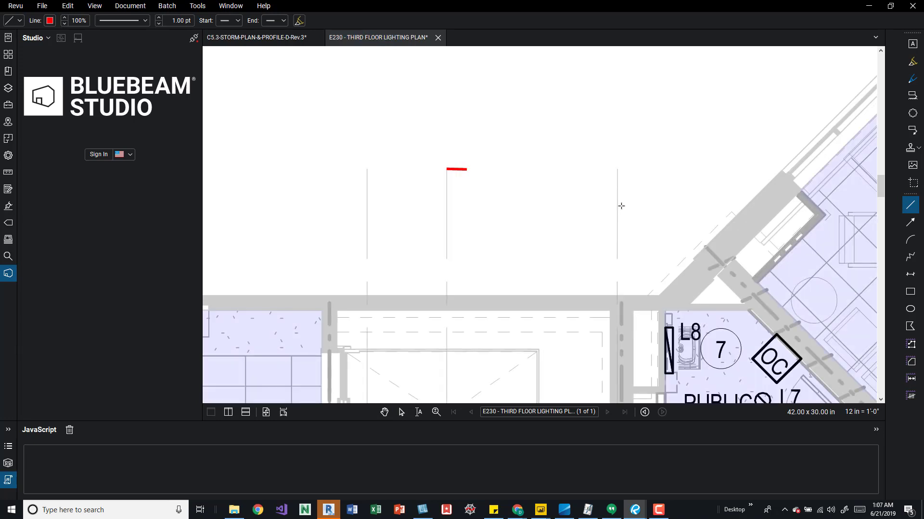
{"action": "left_click", "coordinate": [617, 214]}
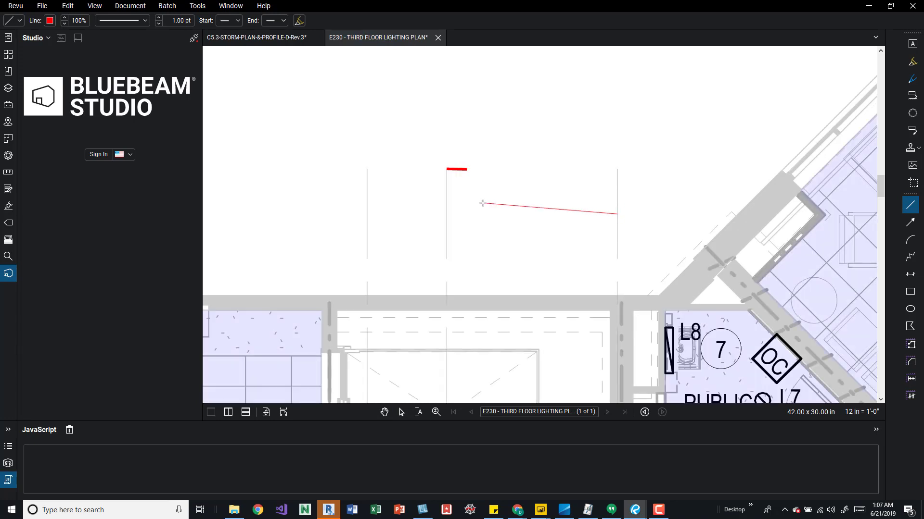
{"action": "left_click", "coordinate": [447, 214]}
{"action": "left_click_drag", "start_coordinate": [481, 199], "coordinate": [553, 199]}
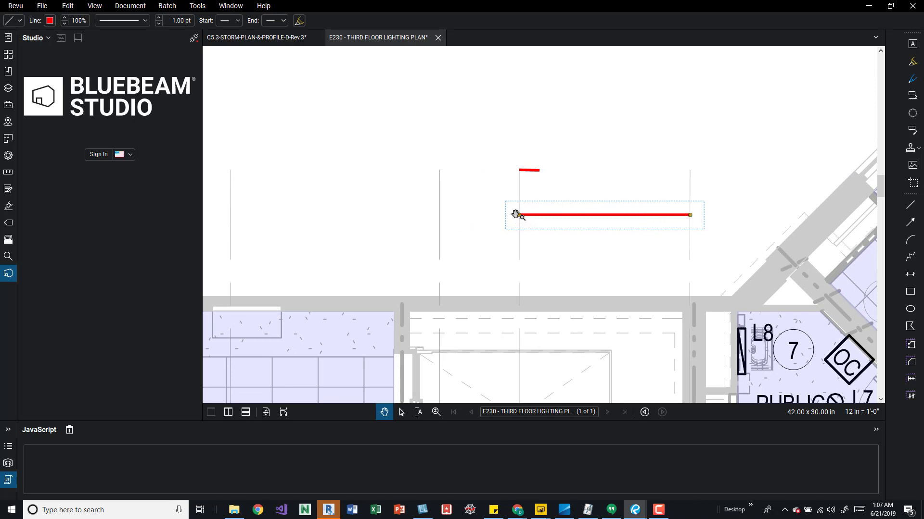
Draw another horizontal red line across the next grid bay
{"action": "key", "text": "l"}
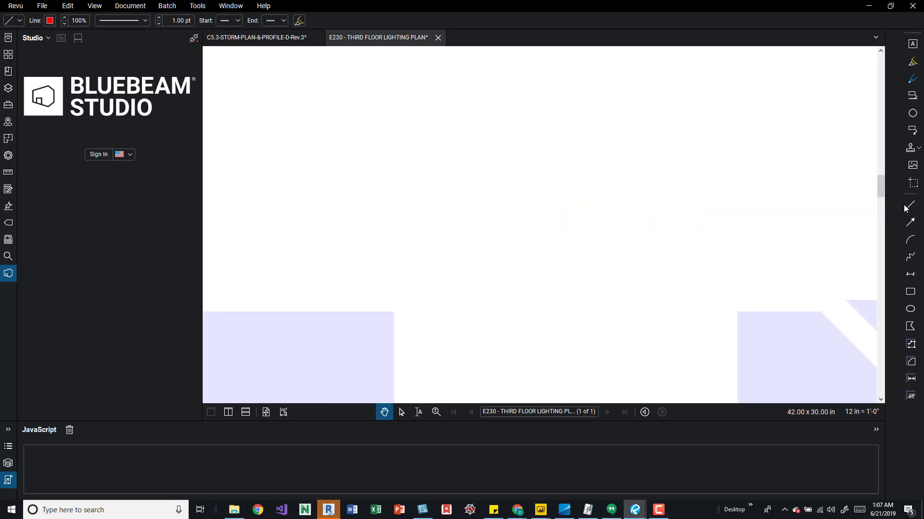
{"action": "mouse_move", "coordinate": [528, 214]}
{"action": "left_mouse_down"}
{"action": "mouse_move", "coordinate": [598, 186]}
{"action": "mouse_move", "coordinate": [606, 250]}
{"action": "mouse_move", "coordinate": [619, 207]}
{"action": "left_mouse_up"}
{"action": "left_click", "coordinate": [623, 194]}
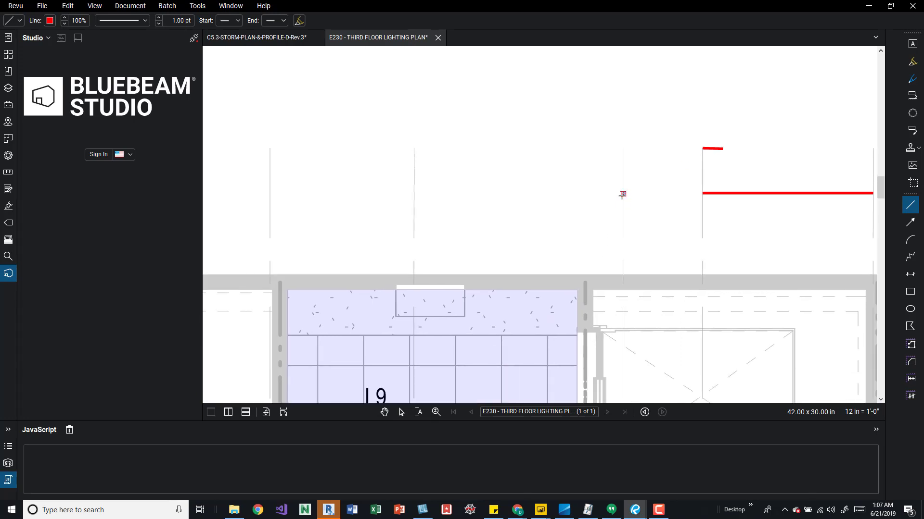
{"action": "left_click", "coordinate": [414, 193]}
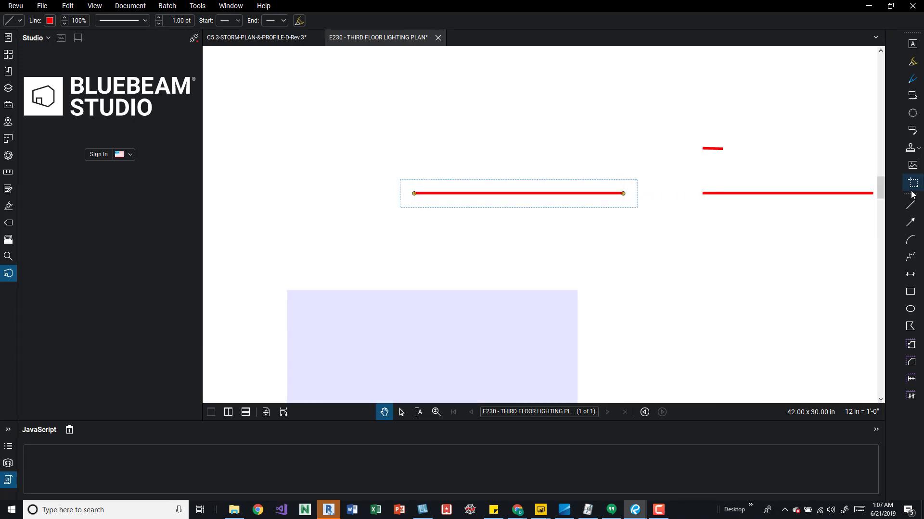
Drop a vertical red line from that line's midpoint to form a T, then stop drawing
{"action": "left_click", "coordinate": [518, 193]}
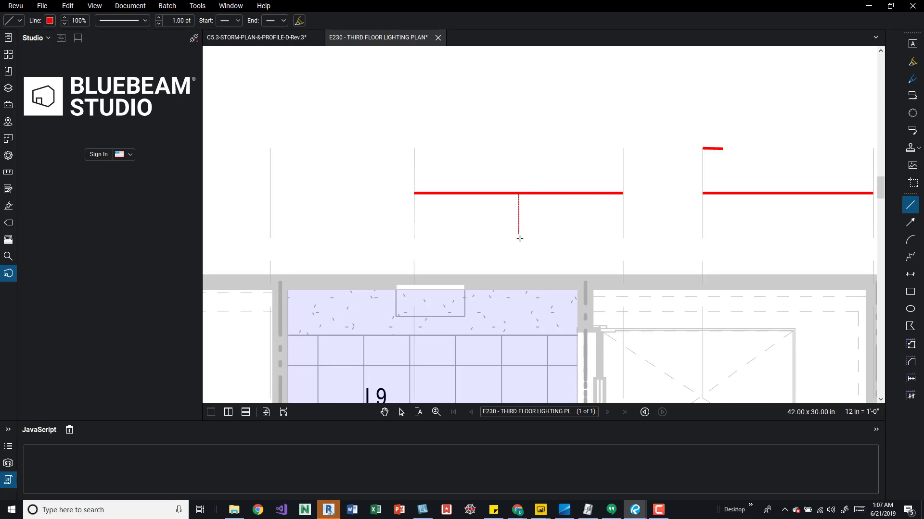
{"action": "left_click", "coordinate": [519, 263]}
{"action": "key", "text": "Escape"}
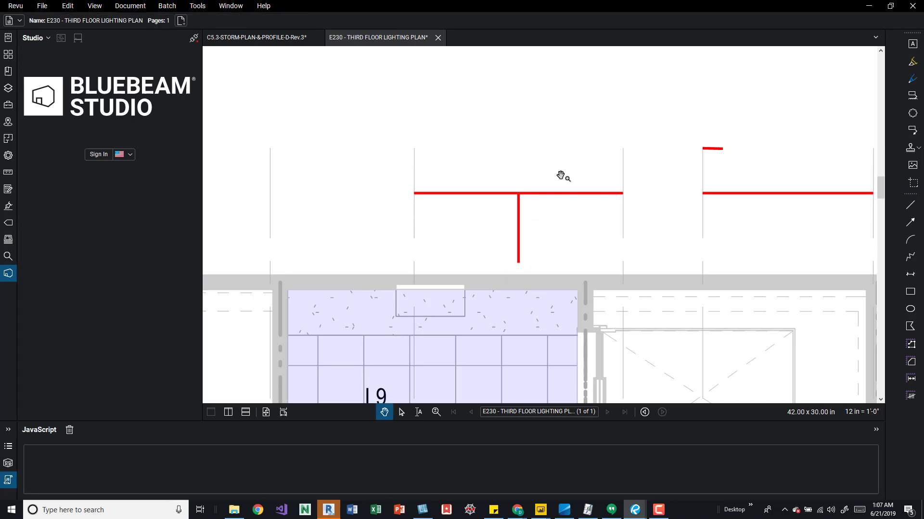
{"action": "scroll", "coordinate": [558, 177], "scroll_direction": "down", "scroll_amount": 3}
{"action": "left_click_drag", "start_coordinate": [598, 237], "coordinate": [515, 200]}
{"action": "scroll", "coordinate": [515, 200], "scroll_direction": "up", "scroll_amount": 1}
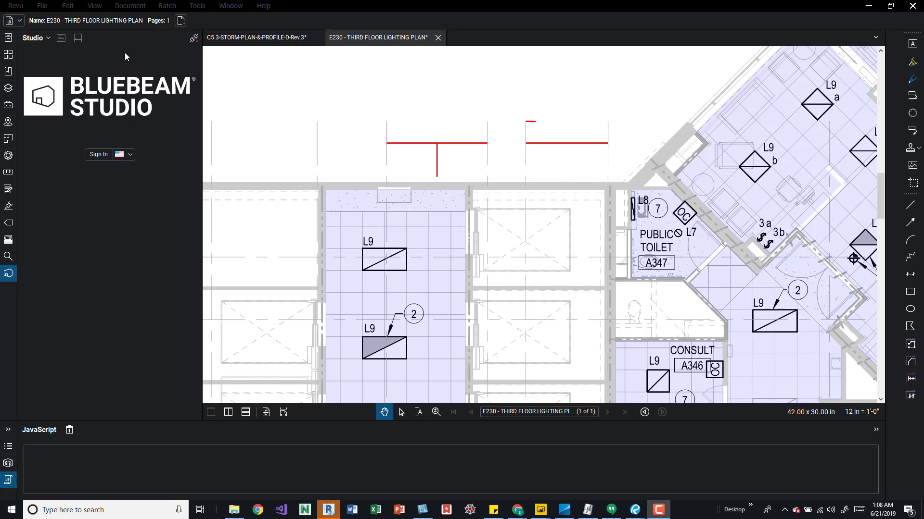
Confirm Snap to Lines is unchecked in the Grid & Snap preferences and apply
{"action": "left_click", "coordinate": [19, 7]}
{"action": "left_click", "coordinate": [39, 31]}
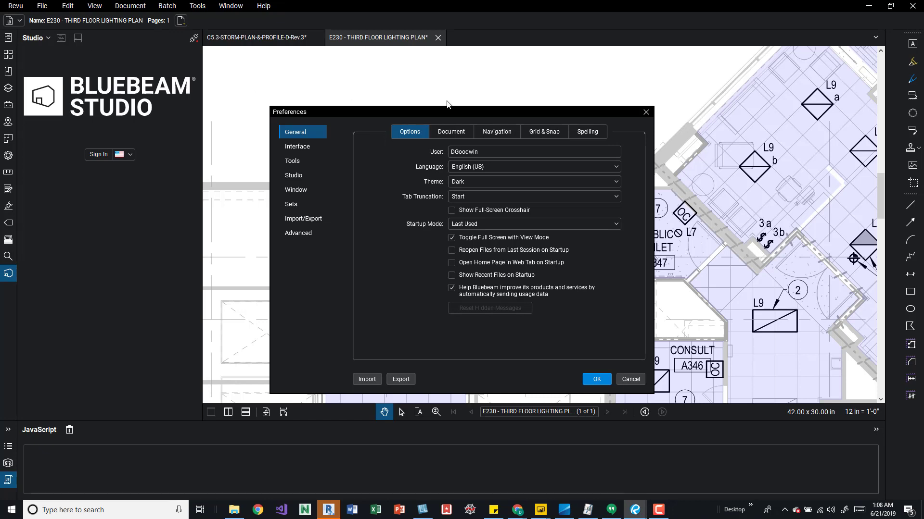
{"action": "left_click", "coordinate": [548, 133]}
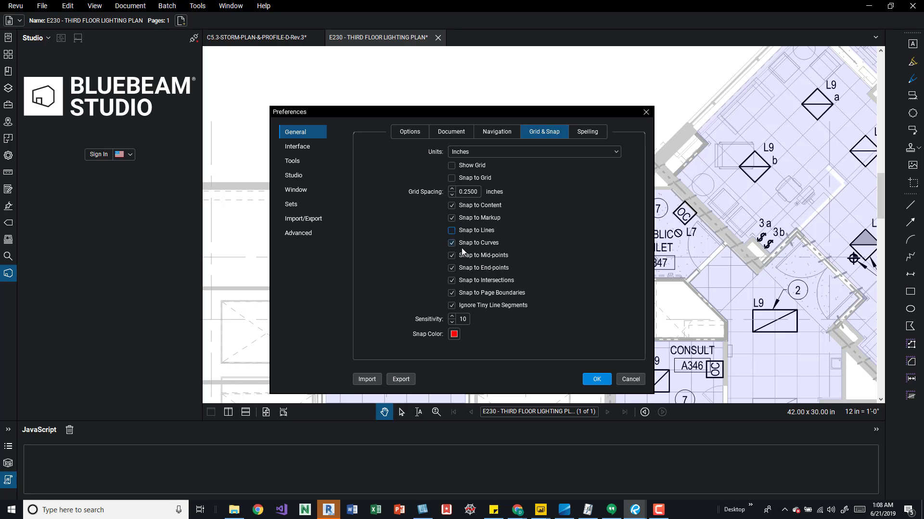
{"action": "left_click", "coordinate": [584, 380]}
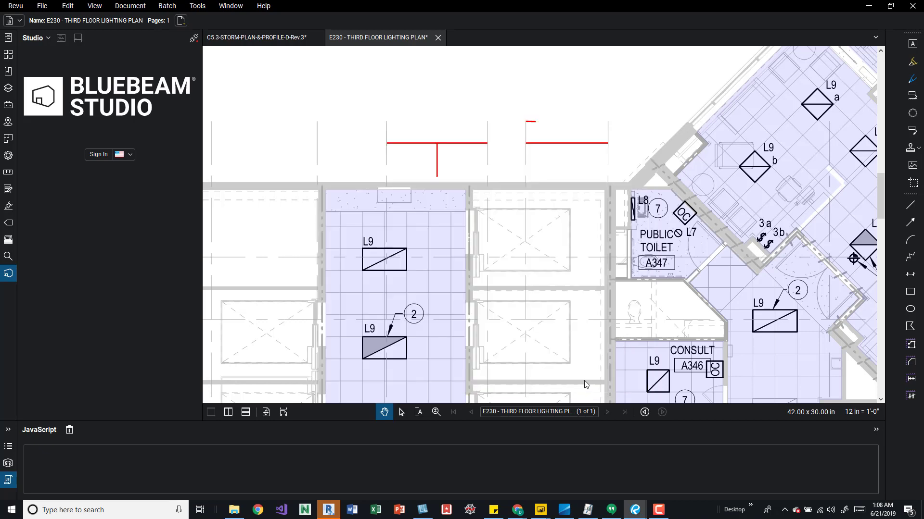
Pick the Line markup tool and bring the red markups near the grid lines back into view
{"action": "left_click", "coordinate": [910, 204]}
{"action": "scroll", "coordinate": [528, 155], "scroll_direction": "up", "scroll_amount": 2}
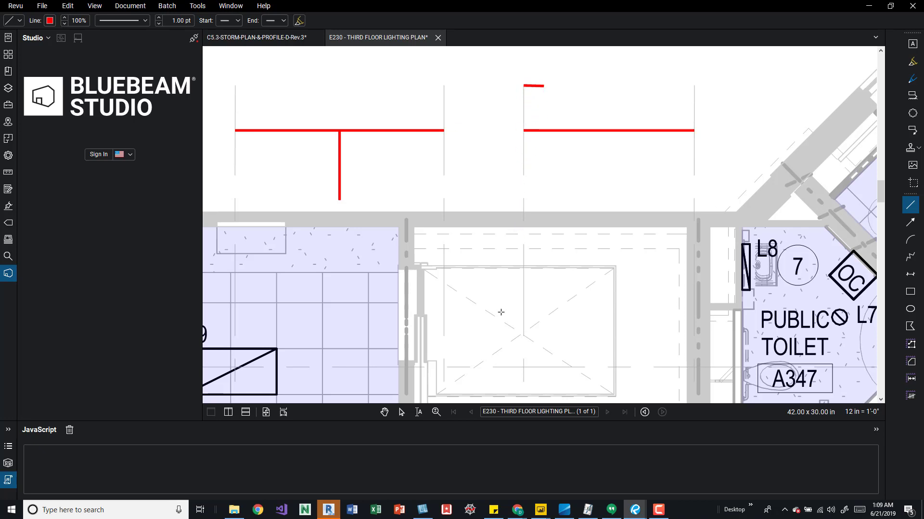
{"action": "scroll", "coordinate": [538, 241], "scroll_direction": "down", "scroll_amount": 1}
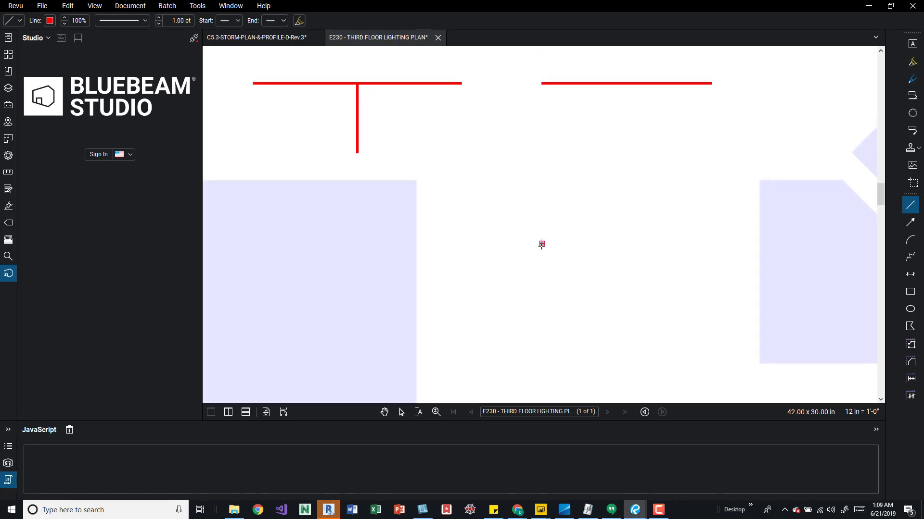
{"action": "left_click_drag", "start_coordinate": [610, 189], "coordinate": [359, 343]}
{"action": "scroll", "coordinate": [359, 343], "scroll_direction": "down", "scroll_amount": 8}
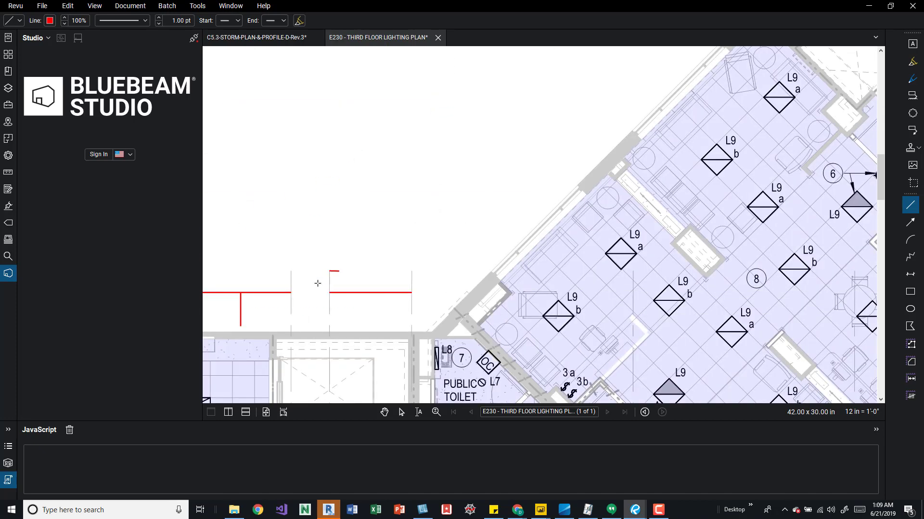
{"action": "scroll", "coordinate": [318, 281], "scroll_direction": "up", "scroll_amount": 4}
{"action": "scroll", "coordinate": [408, 261], "scroll_direction": "up", "scroll_amount": 1}
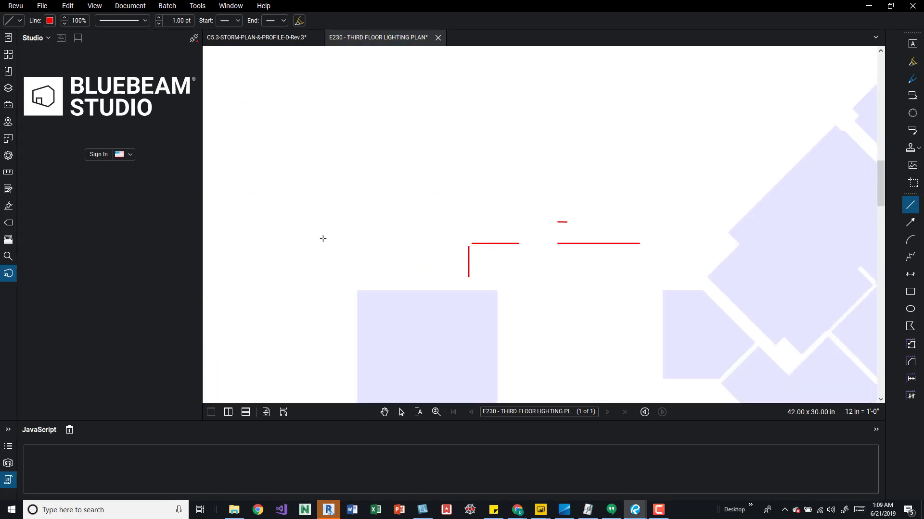
{"action": "scroll", "coordinate": [497, 235], "scroll_direction": "up", "scroll_amount": 4}
{"action": "scroll", "coordinate": [484, 229], "scroll_direction": "up", "scroll_amount": 2}
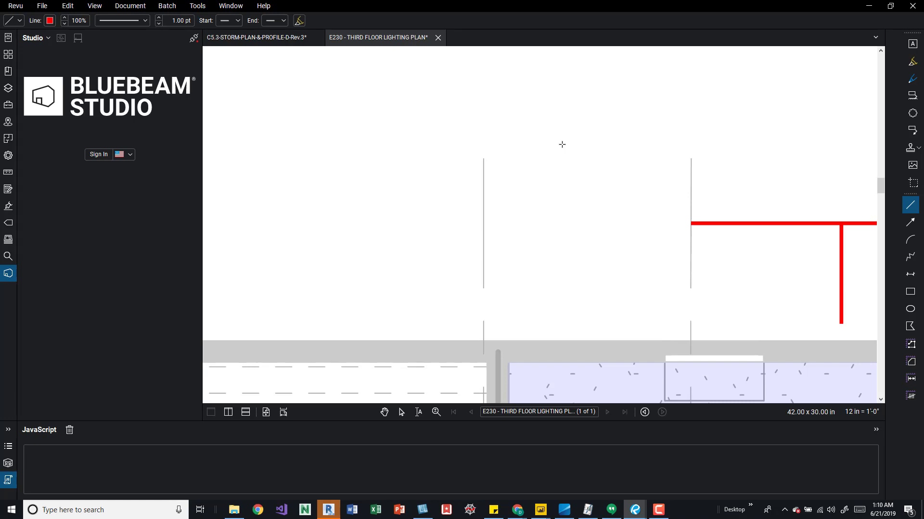
{"action": "scroll", "coordinate": [382, 322], "scroll_direction": "down", "scroll_amount": 3}
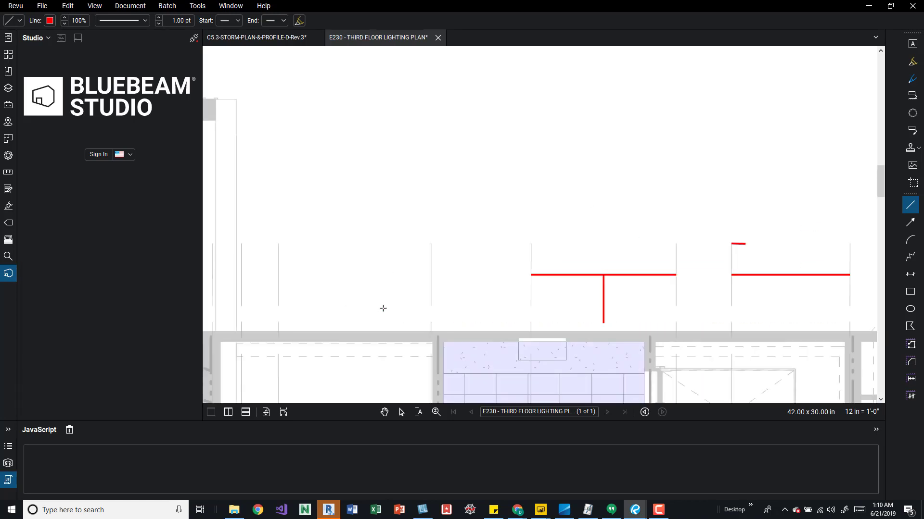